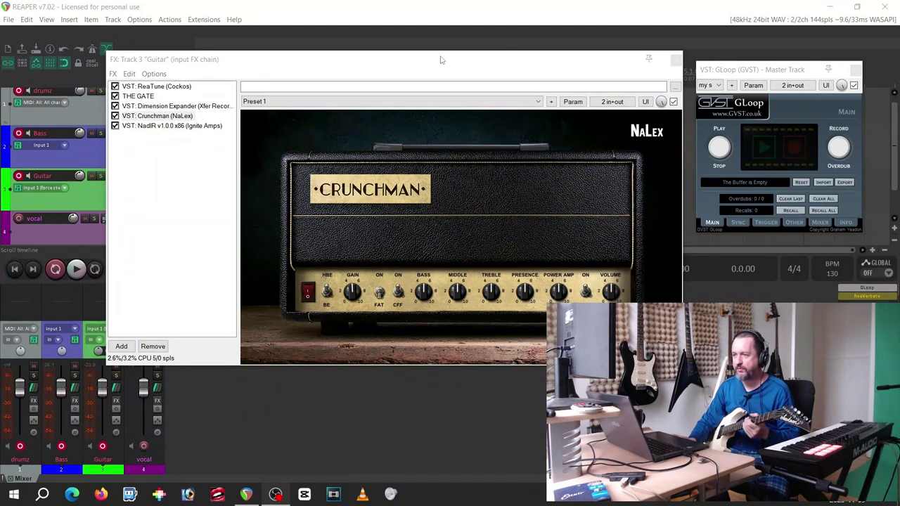
{"action": "left_click_drag", "start_coordinate": [433, 63], "coordinate": [384, 47]}
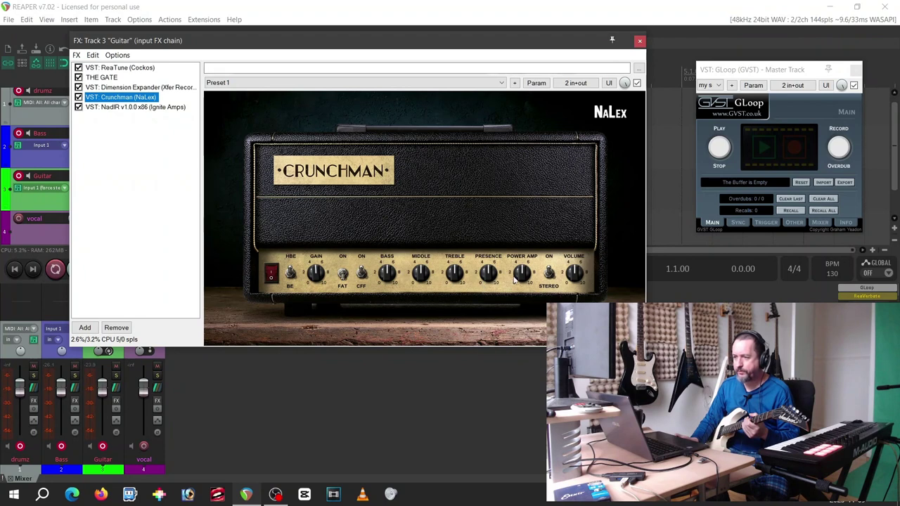
{"action": "left_click", "coordinate": [133, 108]}
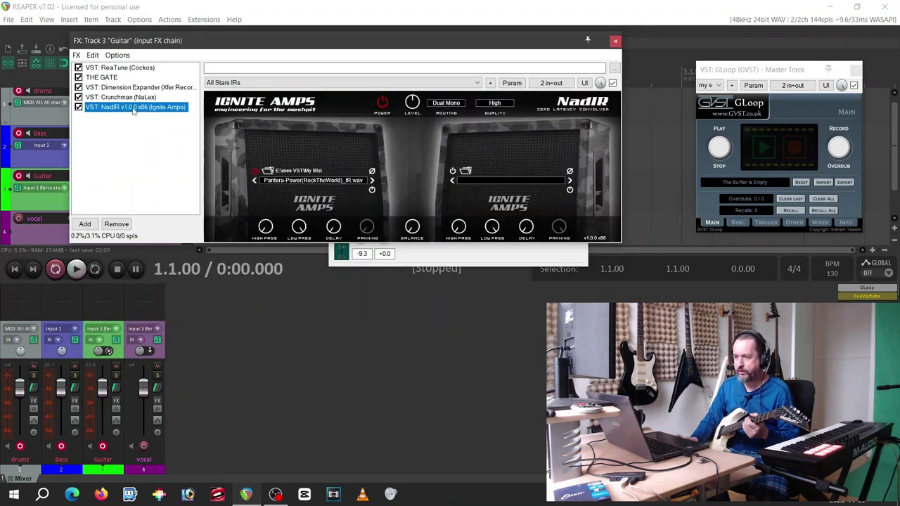
{"action": "left_click", "coordinate": [138, 98]}
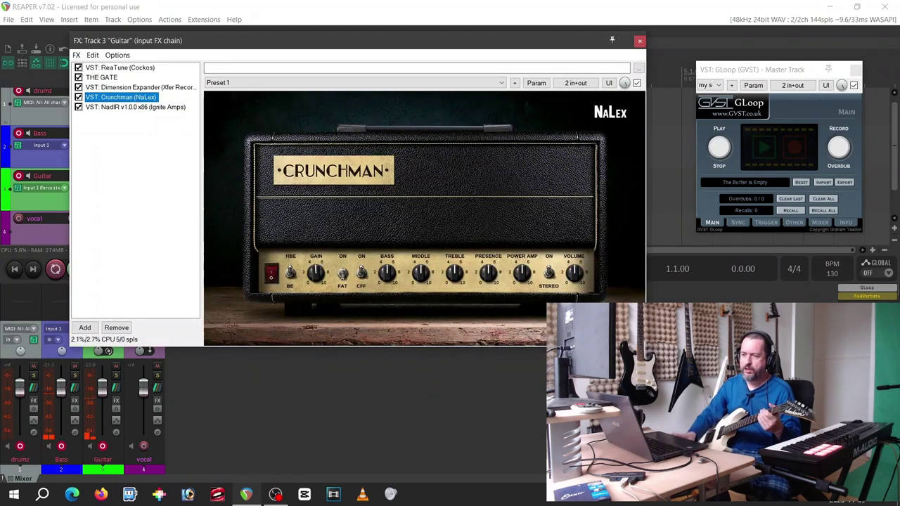
{"action": "left_click", "coordinate": [62, 447]}
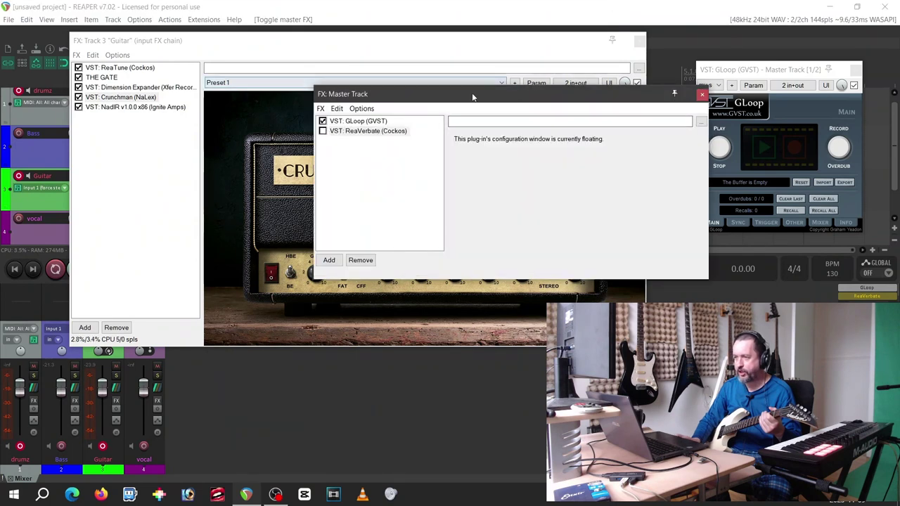
Move the Master Track FX chain aside, then close it so only the ReaVerbate window stays open.
{"action": "mouse_move", "coordinate": [472, 94]}
{"action": "left_mouse_down"}
{"action": "mouse_move", "coordinate": [319, 91]}
{"action": "mouse_move", "coordinate": [313, 81]}
{"action": "left_mouse_up"}
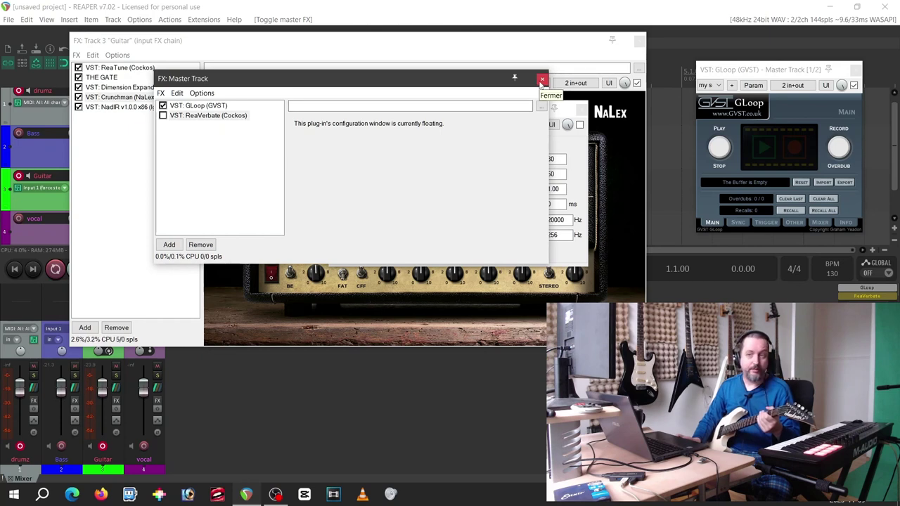
{"action": "left_click", "coordinate": [541, 79]}
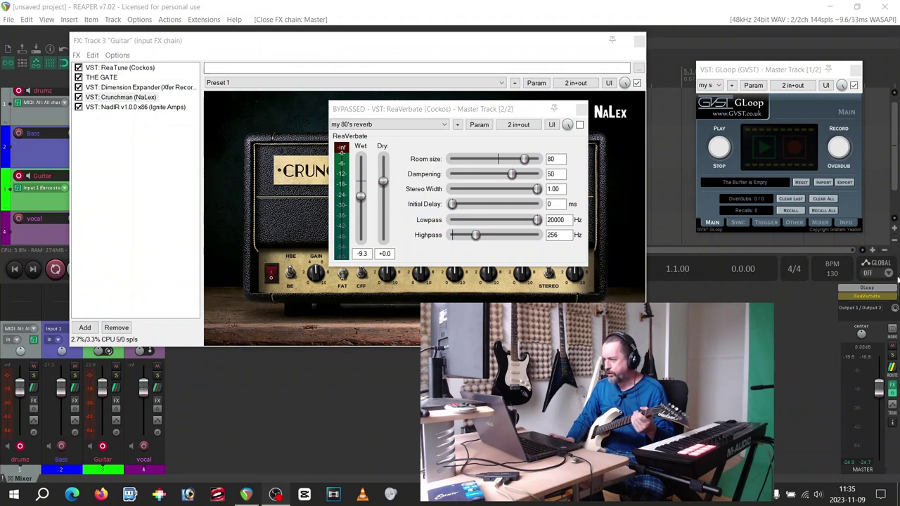
Set the master hardware output volume to +10 dB, then close the output panel and ReaVerbate.
{"action": "left_click", "coordinate": [882, 310]}
{"action": "left_click_drag", "start_coordinate": [797, 316], "coordinate": [699, 86]}
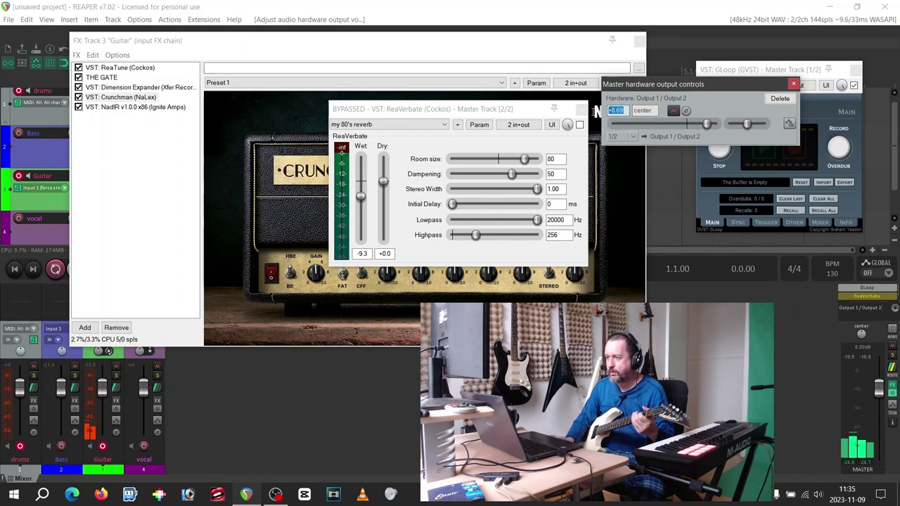
{"action": "type", "text": "10"}
{"action": "key", "text": "Return"}
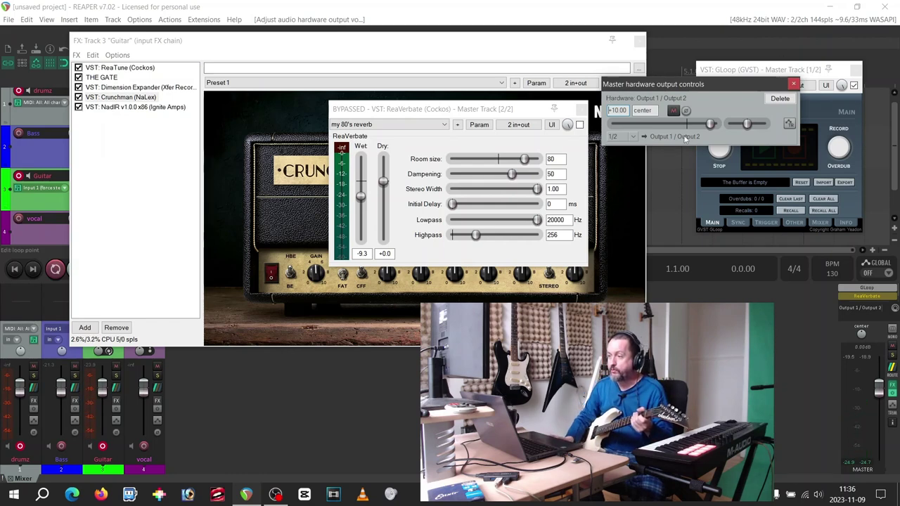
{"action": "left_click", "coordinate": [794, 84]}
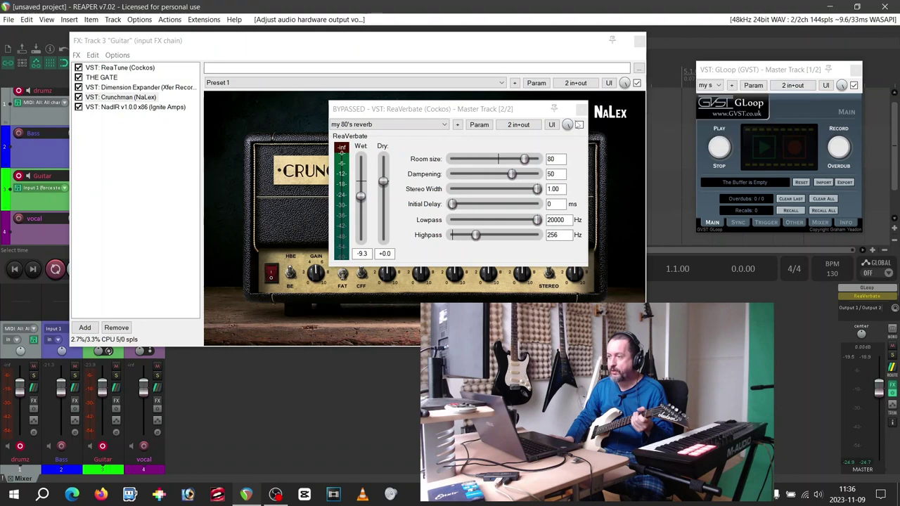
{"action": "left_click", "coordinate": [580, 109]}
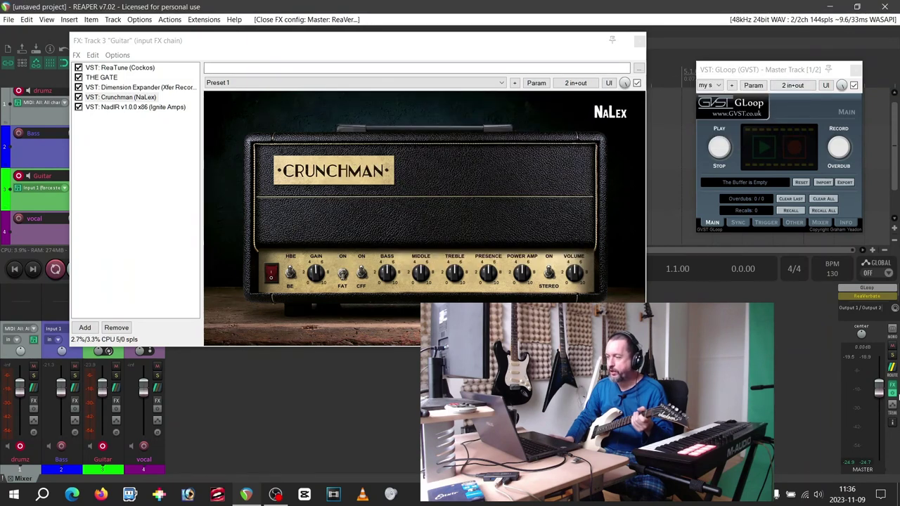
Clear the master track's FX bypass, then close the FX: Master Track window.
{"action": "left_click", "coordinate": [893, 395]}
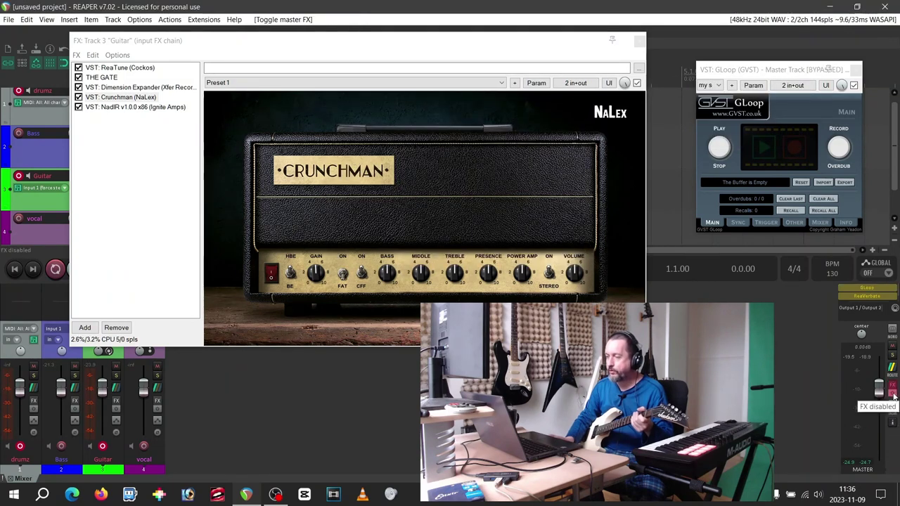
{"action": "left_click", "coordinate": [893, 395]}
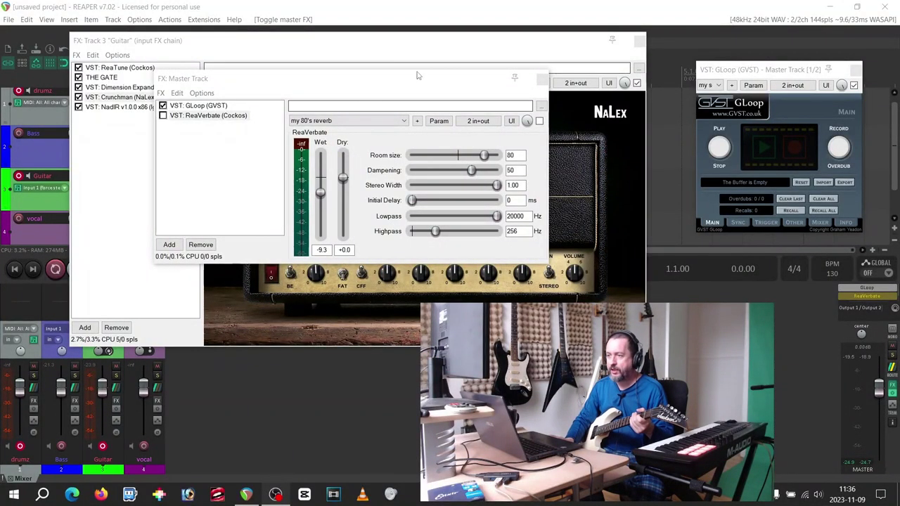
{"action": "left_click", "coordinate": [280, 178]}
{"action": "left_click", "coordinate": [543, 78]}
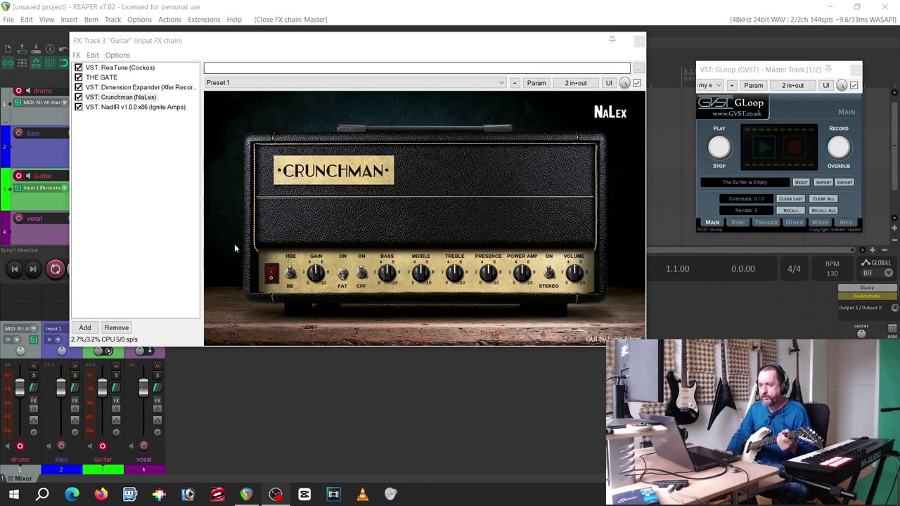
Switch Crunchman's HBE on, nudge its GAIN knob, and flip its FAT switch.
{"action": "left_click", "coordinate": [272, 274]}
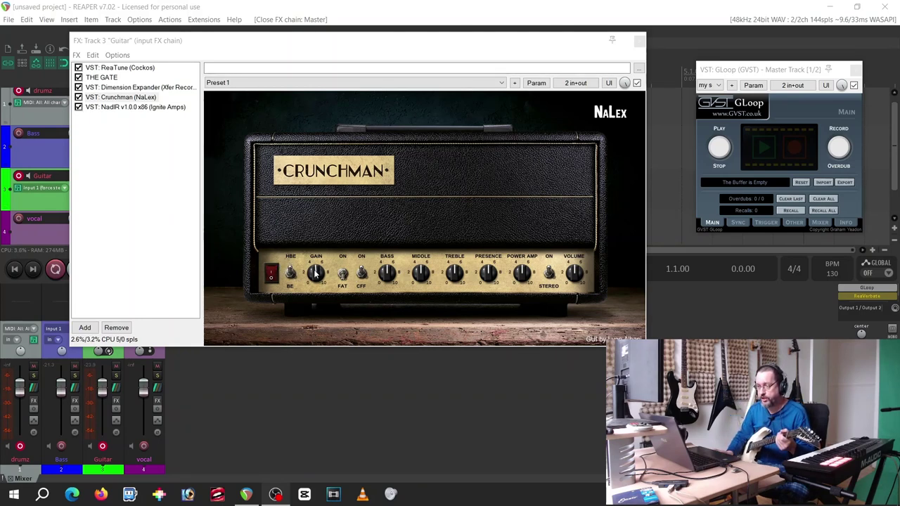
{"action": "left_click_drag", "start_coordinate": [315, 274], "coordinate": [314, 276]}
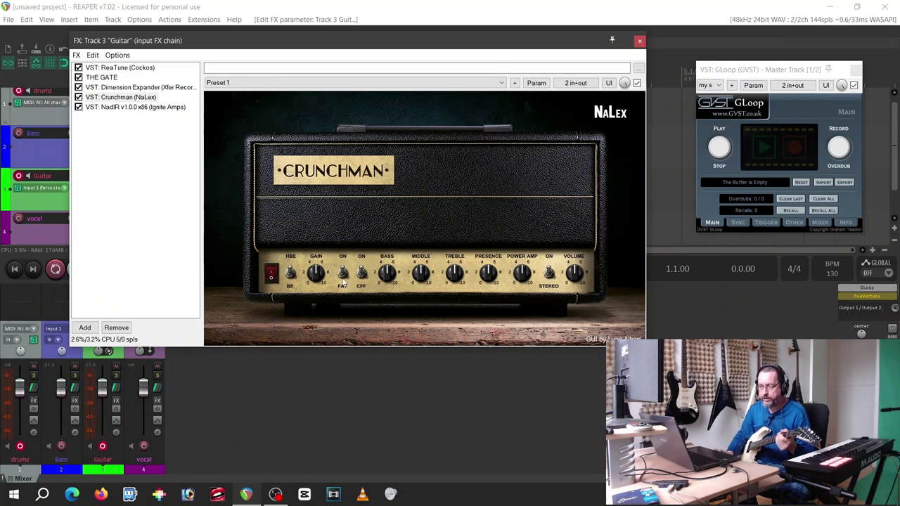
{"action": "left_click", "coordinate": [343, 279]}
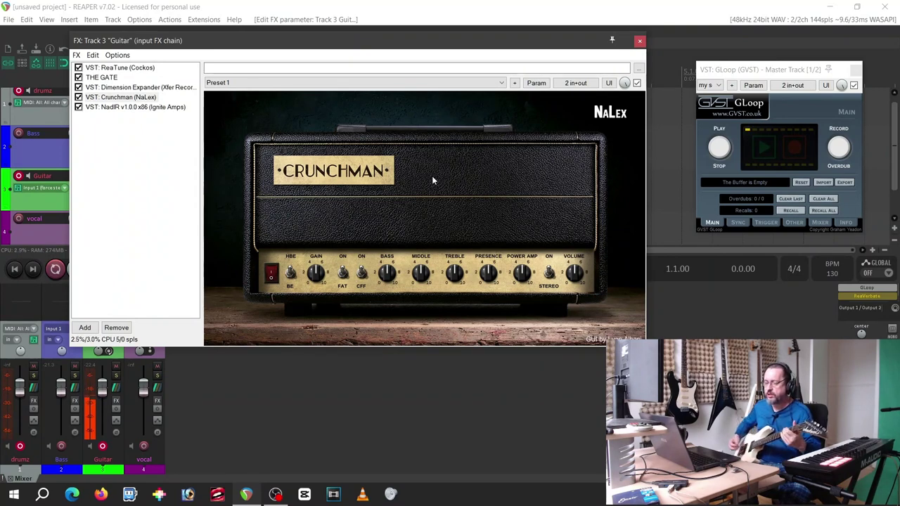
Load NadIR's 'Metallica gold IRs' preset, then raise Crunchman's gain to about 5.22.
{"action": "left_click", "coordinate": [134, 107]}
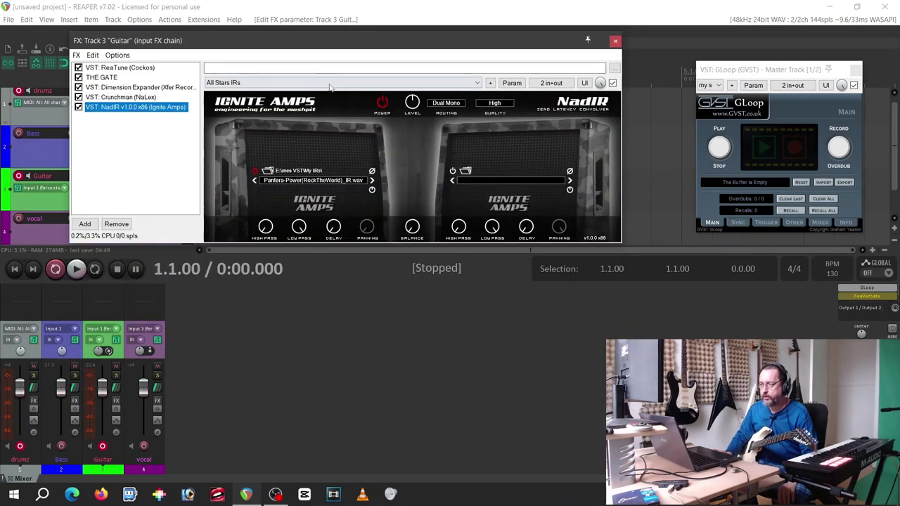
{"action": "left_click", "coordinate": [333, 83]}
{"action": "left_click", "coordinate": [329, 112]}
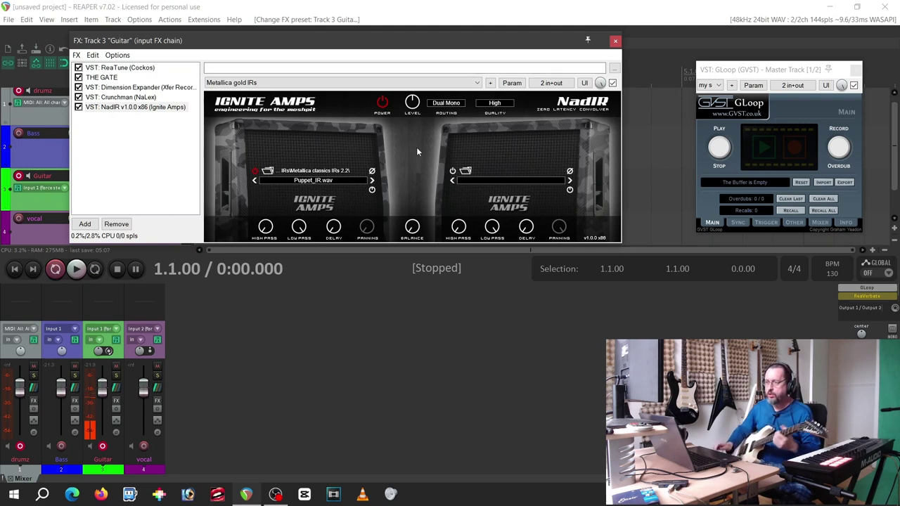
{"action": "left_click", "coordinate": [128, 97]}
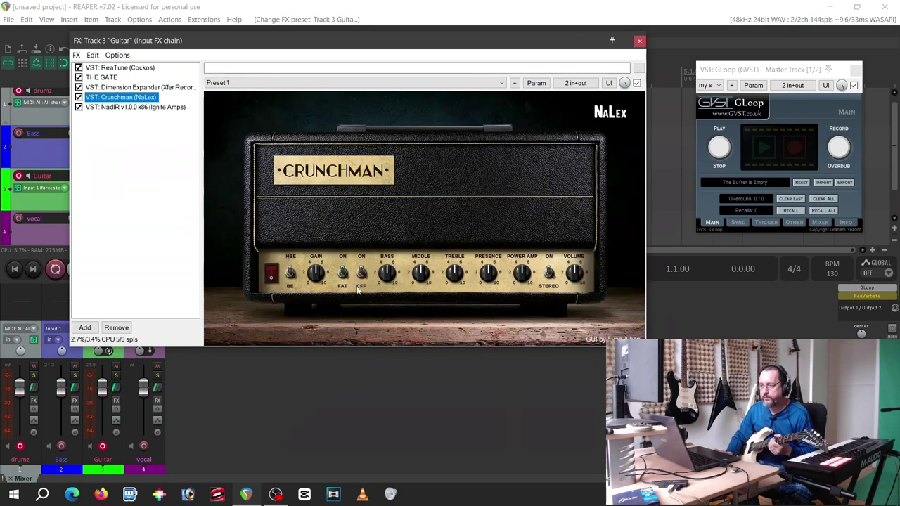
{"action": "left_click_drag", "start_coordinate": [314, 281], "coordinate": [332, 256]}
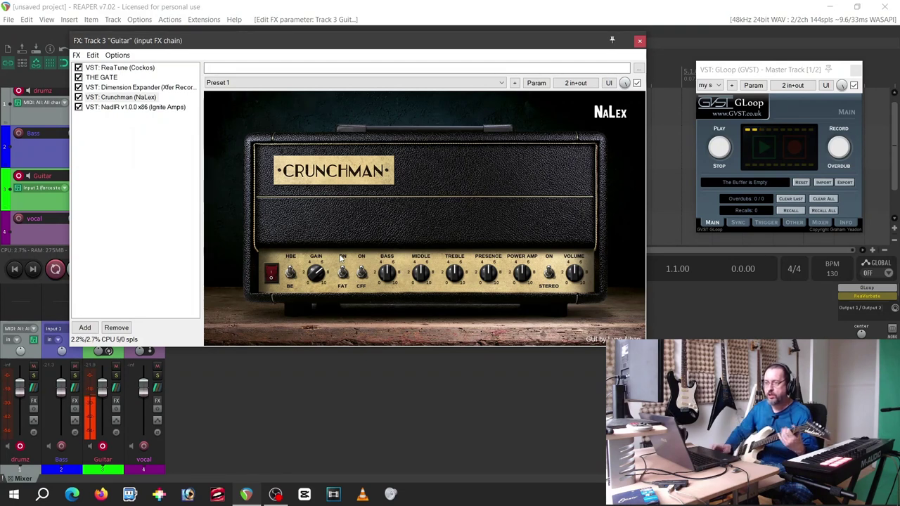
Raise Dimension Expander's MIX knob slightly, resizing the FX chain window to reach it.
{"action": "left_click", "coordinate": [137, 88]}
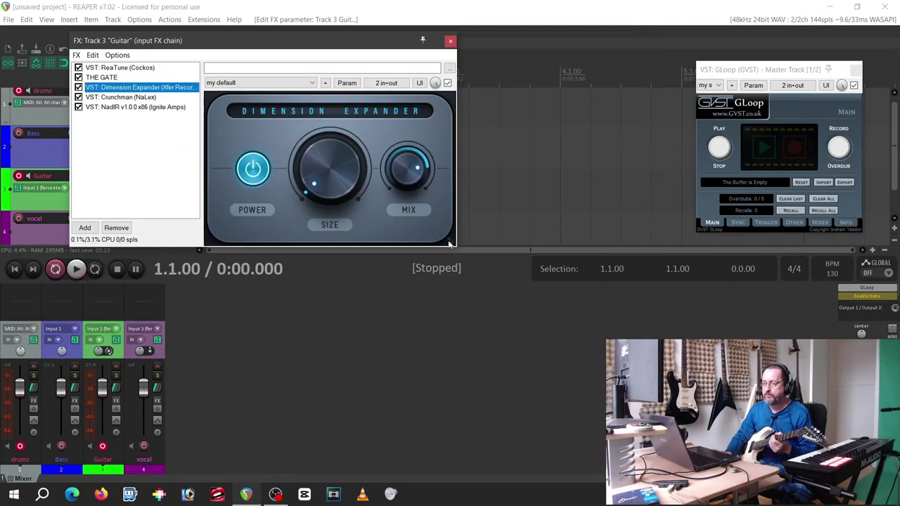
{"action": "left_click_drag", "start_coordinate": [453, 243], "coordinate": [641, 360]}
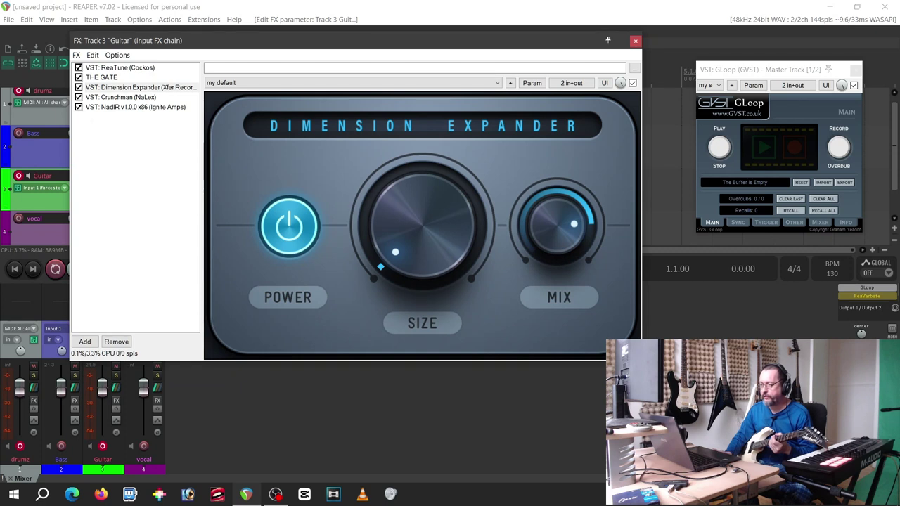
{"action": "left_click_drag", "start_coordinate": [639, 359], "coordinate": [477, 251]}
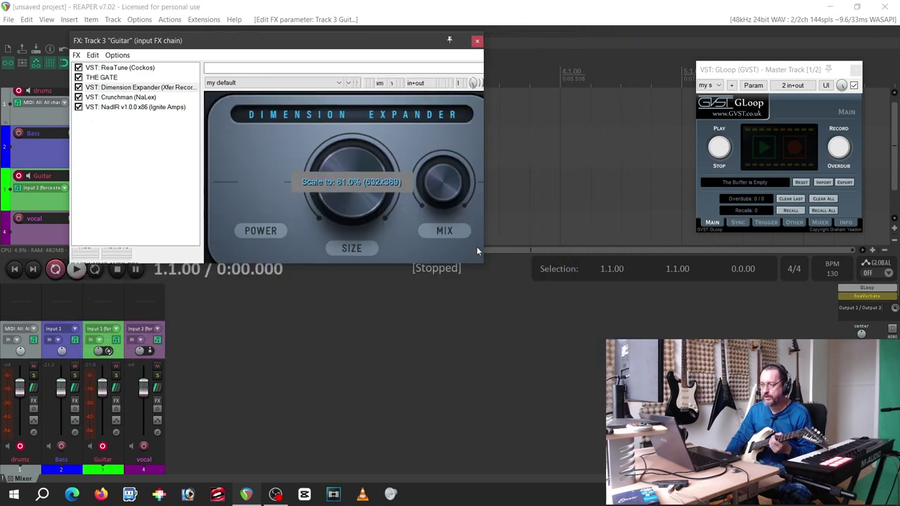
{"action": "mouse_move", "coordinate": [477, 251]}
{"action": "left_mouse_down"}
{"action": "mouse_move", "coordinate": [464, 242]}
{"action": "mouse_move", "coordinate": [471, 252]}
{"action": "left_mouse_up"}
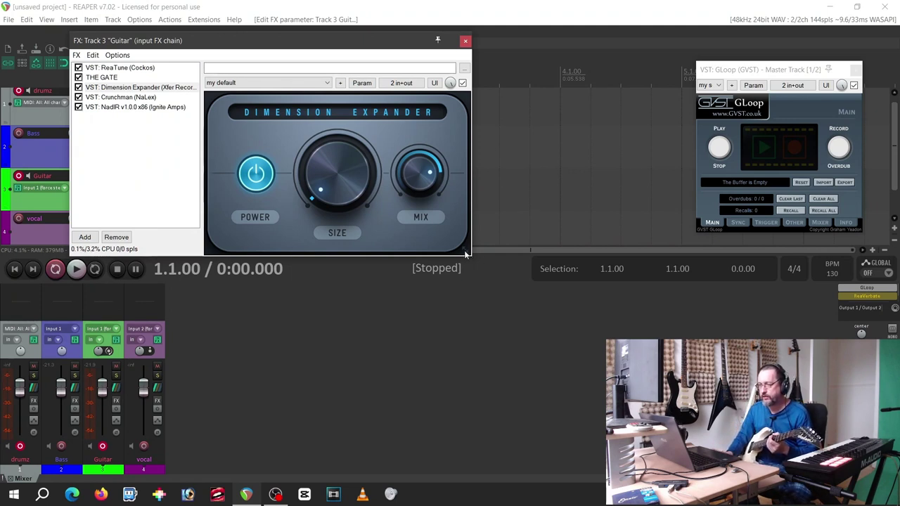
{"action": "left_click_drag", "start_coordinate": [466, 254], "coordinate": [661, 372]}
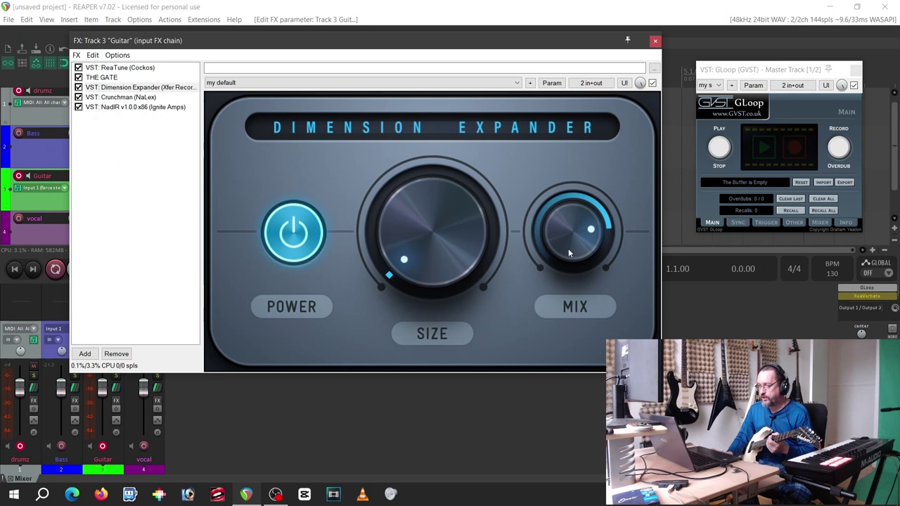
{"action": "left_click_drag", "start_coordinate": [570, 253], "coordinate": [567, 245]}
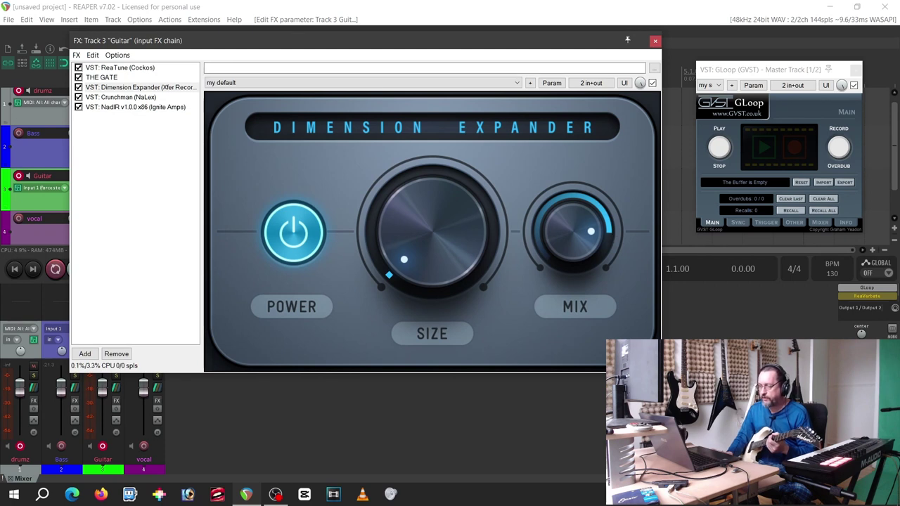
{"action": "left_click_drag", "start_coordinate": [659, 370], "coordinate": [386, 202]}
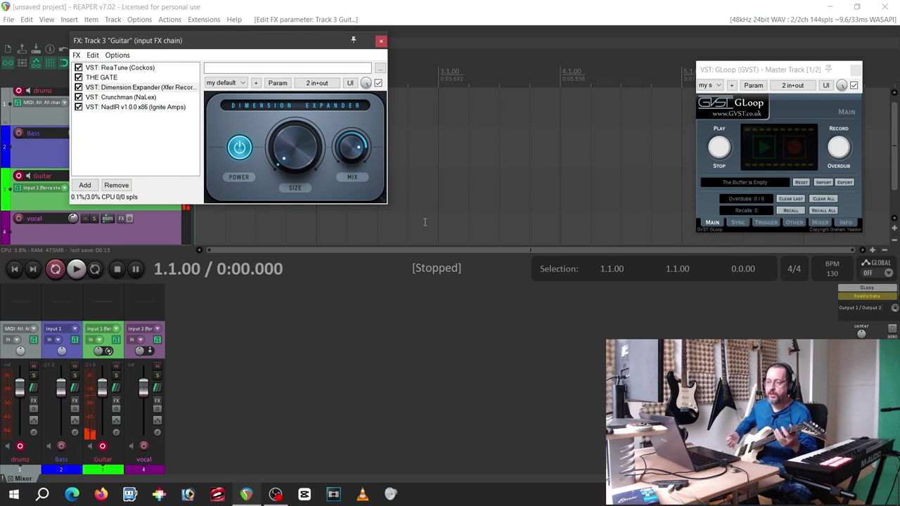
Toggle Dimension Expander's POWER off and back on, then enlarge its view to about 61.9%.
{"action": "left_click", "coordinate": [240, 152]}
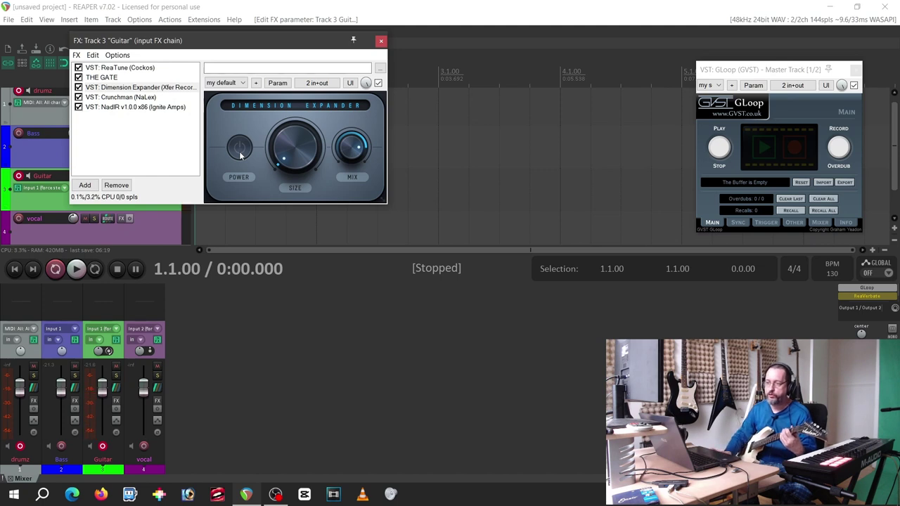
{"action": "left_click", "coordinate": [240, 152]}
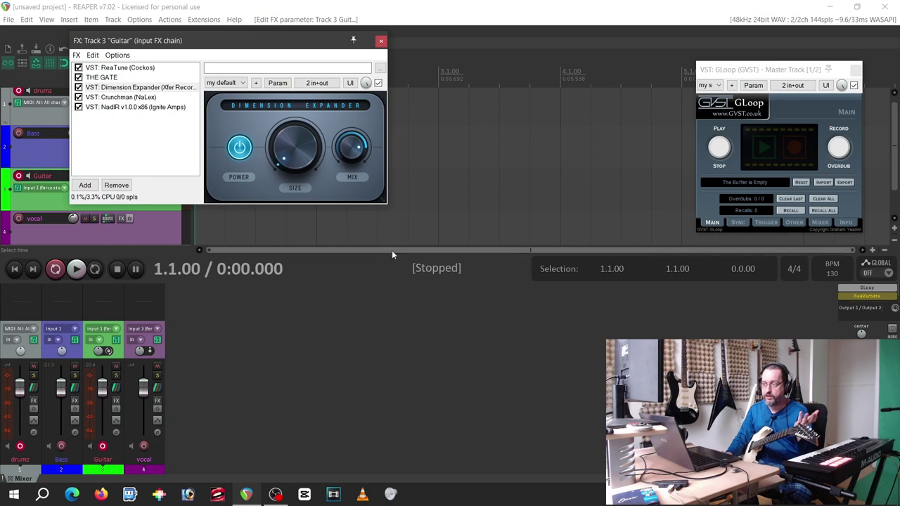
{"action": "left_click_drag", "start_coordinate": [385, 203], "coordinate": [430, 251]}
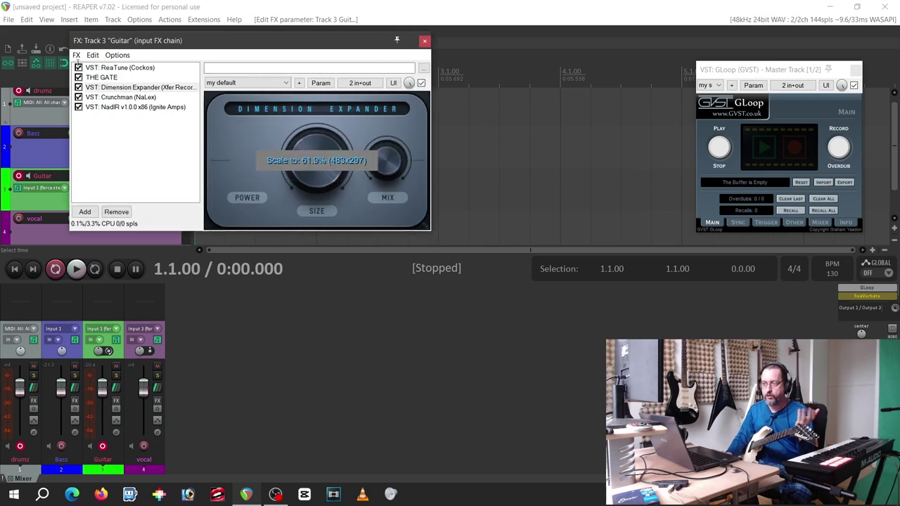
Bypass Dimension Expander and add 'Doubler st (Yuri Semenov)' at the end of the chain.
{"action": "left_click", "coordinate": [78, 87]}
{"action": "left_click", "coordinate": [84, 212]}
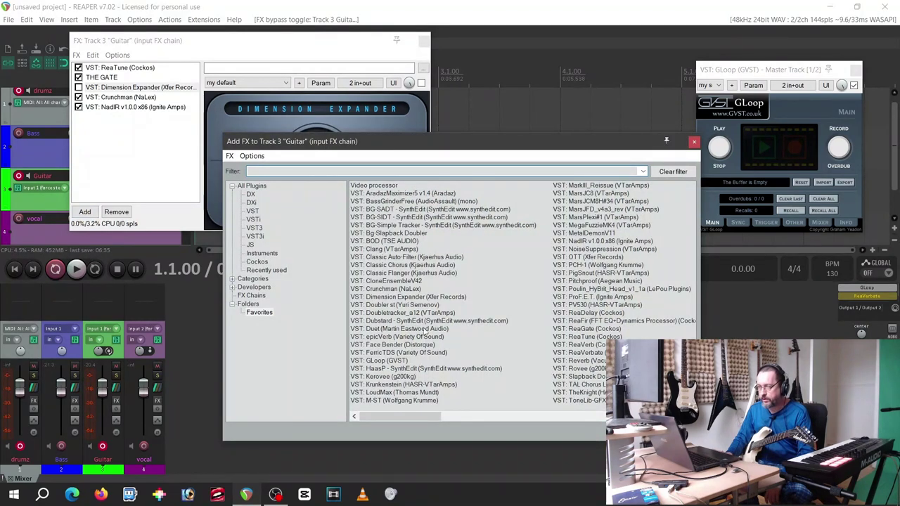
{"action": "left_click", "coordinate": [388, 306]}
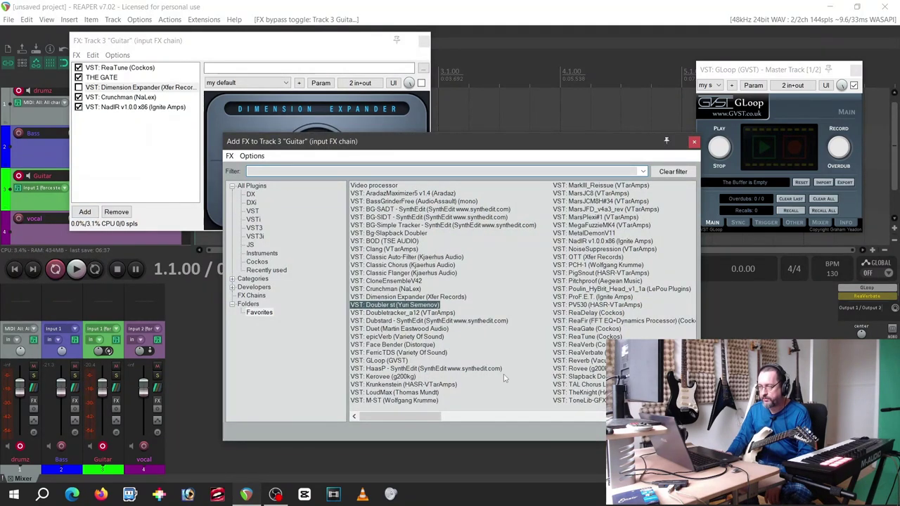
{"action": "key", "text": "Return"}
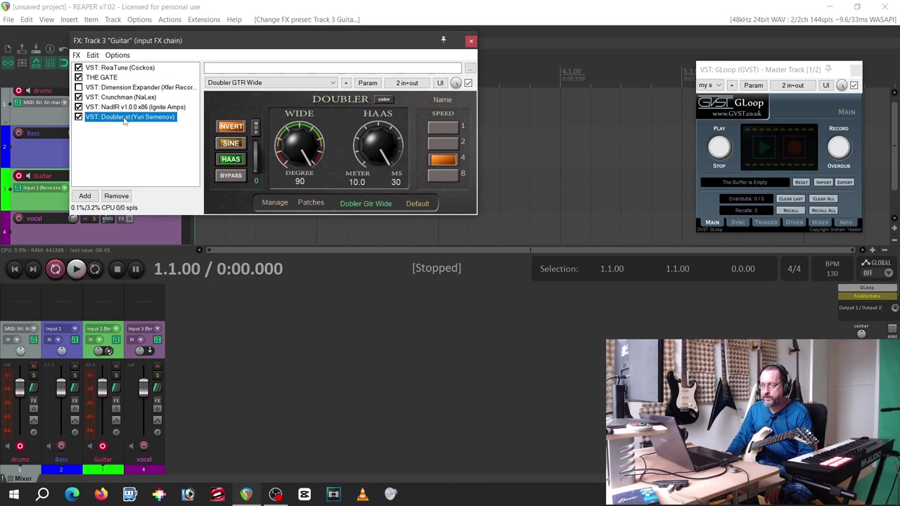
Move Doubler st above Crunchman in the FX list and set its SPEED to 2.
{"action": "left_click_drag", "start_coordinate": [121, 120], "coordinate": [125, 97]}
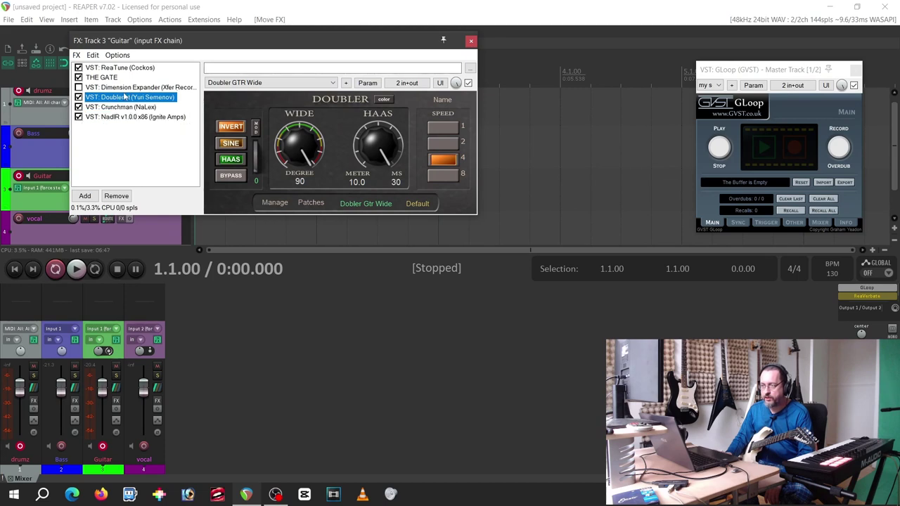
{"action": "left_click", "coordinate": [120, 107]}
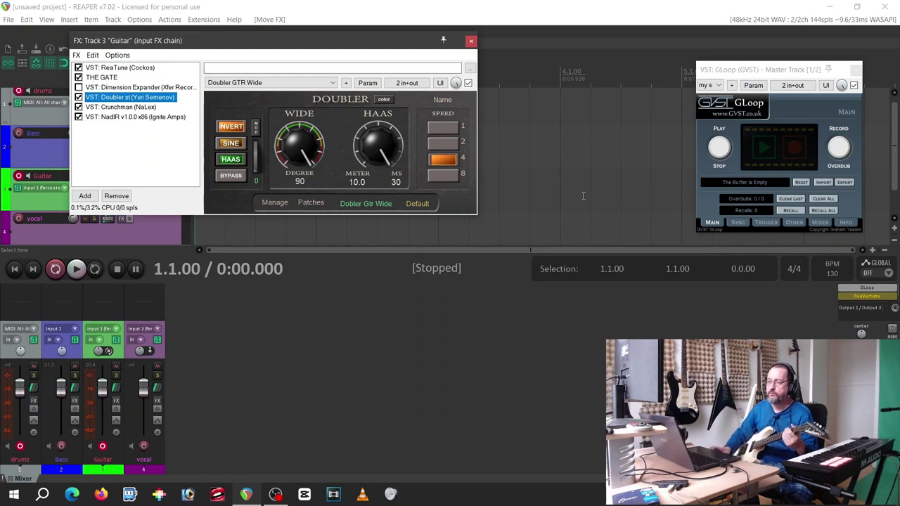
{"action": "left_click", "coordinate": [302, 133]}
{"action": "left_click", "coordinate": [385, 161]}
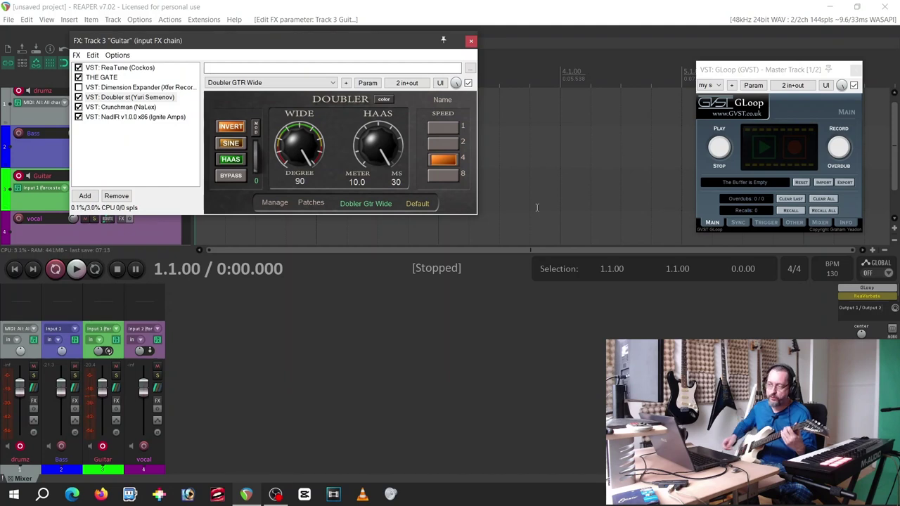
{"action": "left_click", "coordinate": [442, 144]}
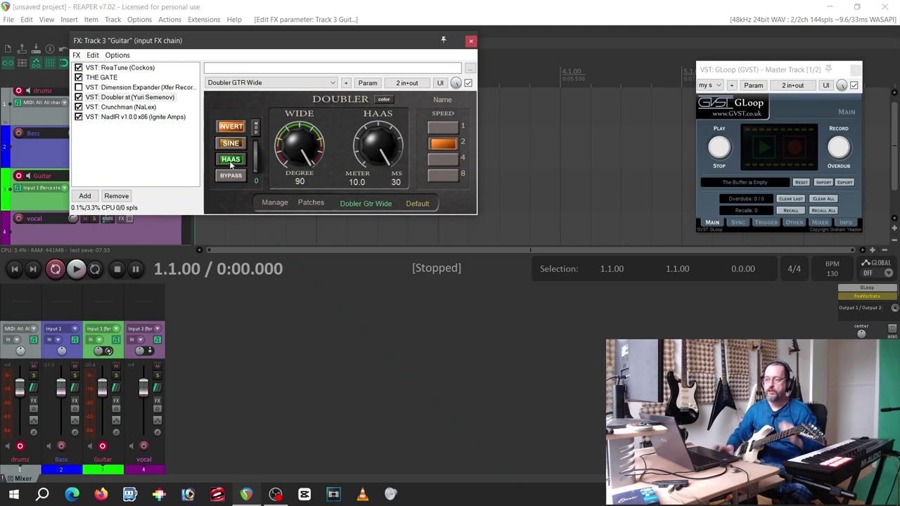
Toggle the Doubler's INVERT off and back on, then change its SPEED to 8.
{"action": "left_click", "coordinate": [232, 128]}
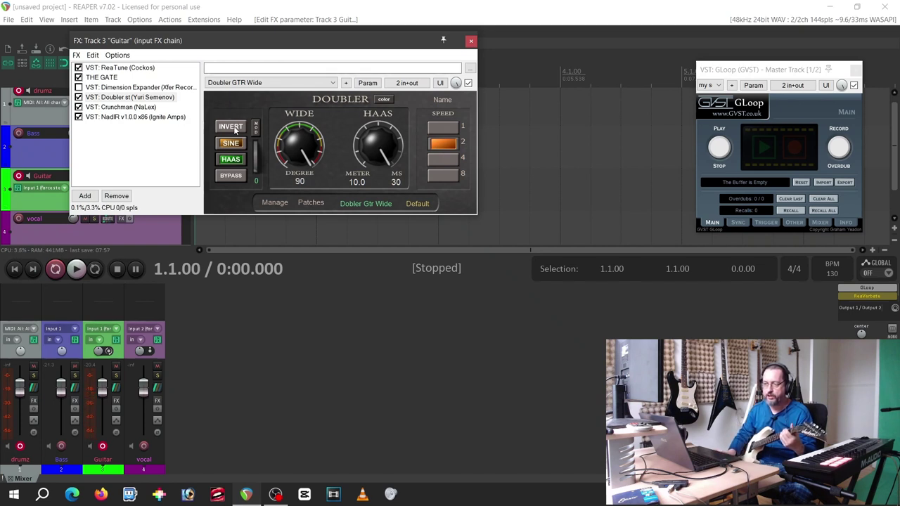
{"action": "left_click", "coordinate": [235, 128]}
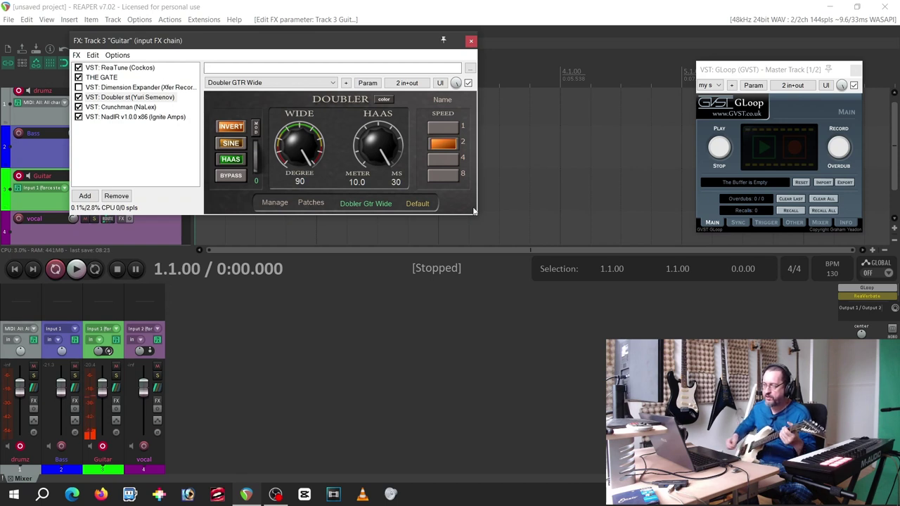
{"action": "left_click", "coordinate": [438, 177]}
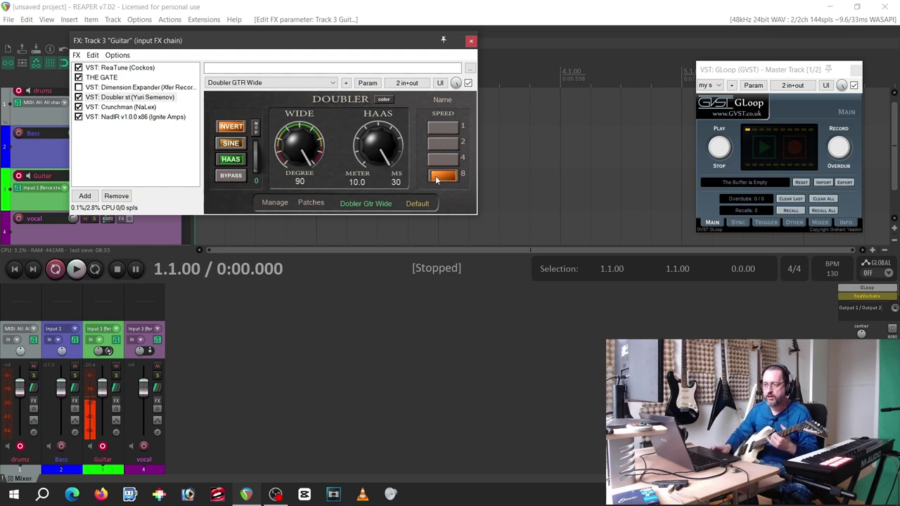
Briefly bypass and restore the Doubler, then return its speed setting to 4.
{"action": "left_click", "coordinate": [231, 176]}
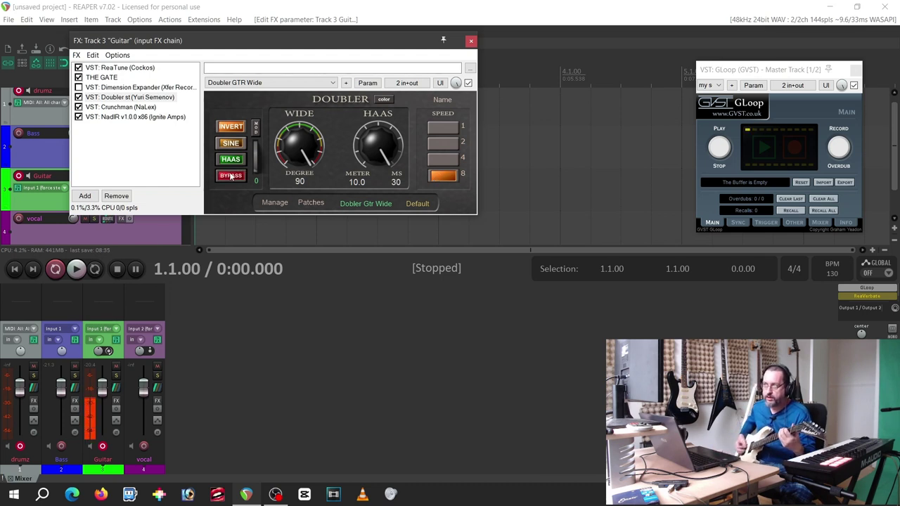
{"action": "left_click", "coordinate": [230, 176]}
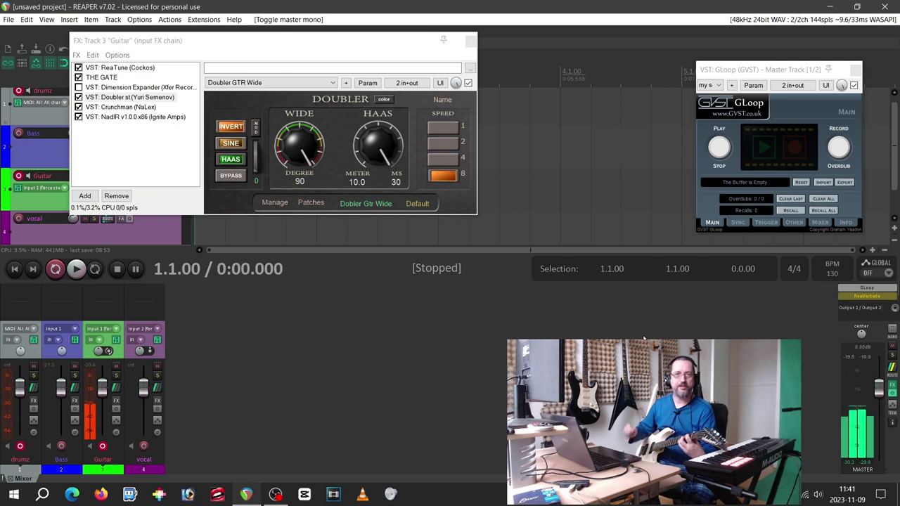
{"action": "left_click", "coordinate": [447, 158]}
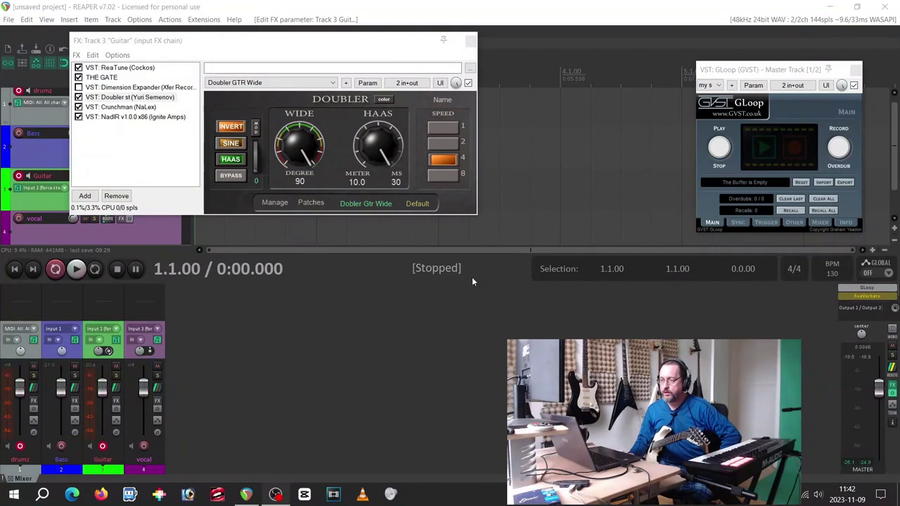
{"action": "left_click", "coordinate": [230, 144]}
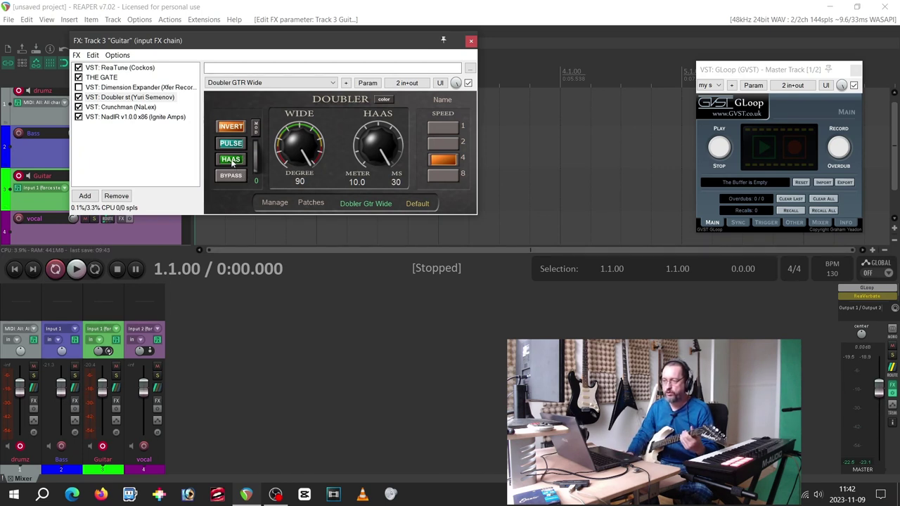
{"action": "left_click", "coordinate": [238, 143]}
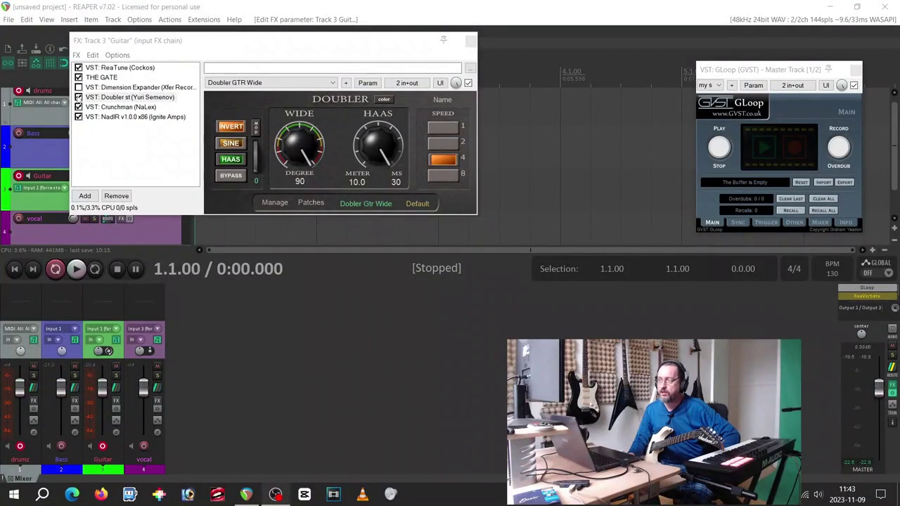
Disable Doubler st and enable Dimension Expander in the Guitar input chain, displaying its interface.
{"action": "left_click", "coordinate": [78, 97]}
{"action": "left_click", "coordinate": [111, 87]}
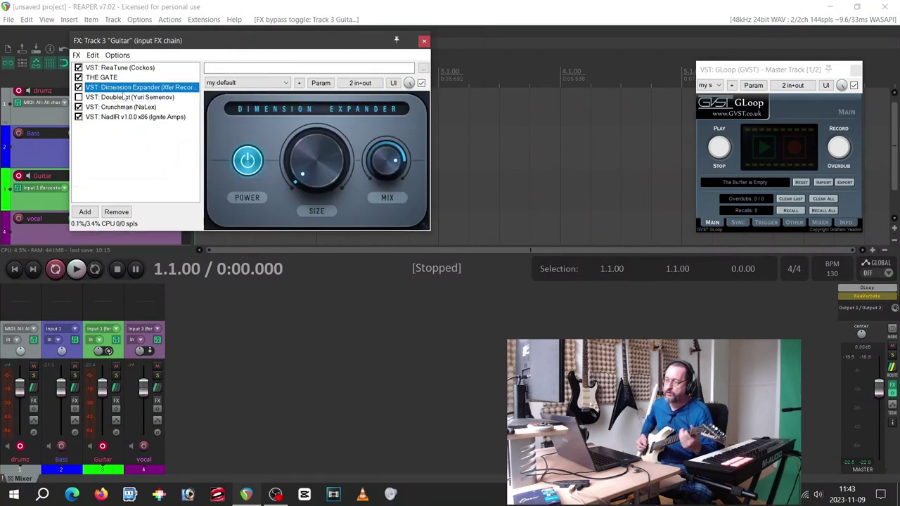